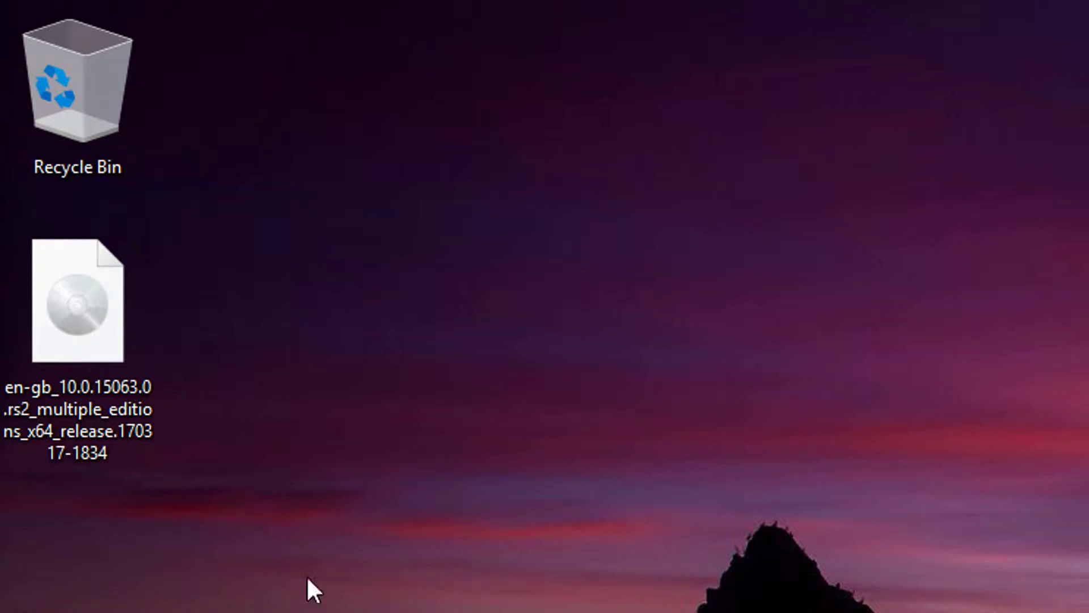
Choose Burn disc image for the Windows 10 ISO and confirm the Disc burner list is empty
{"action": "mouse_move", "coordinate": [95, 350]}
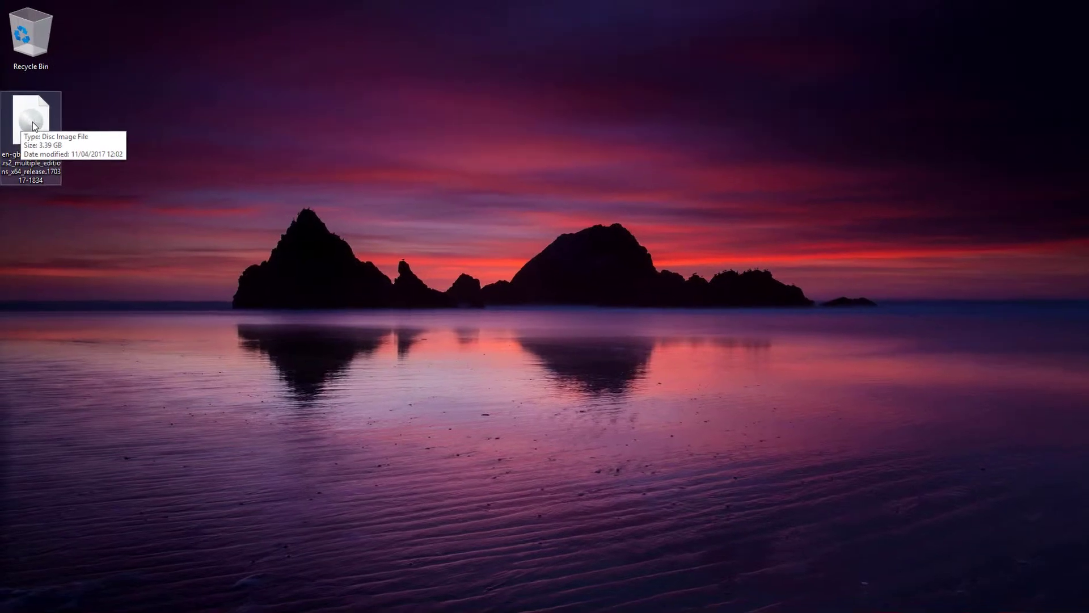
{"action": "right_click", "coordinate": [33, 120]}
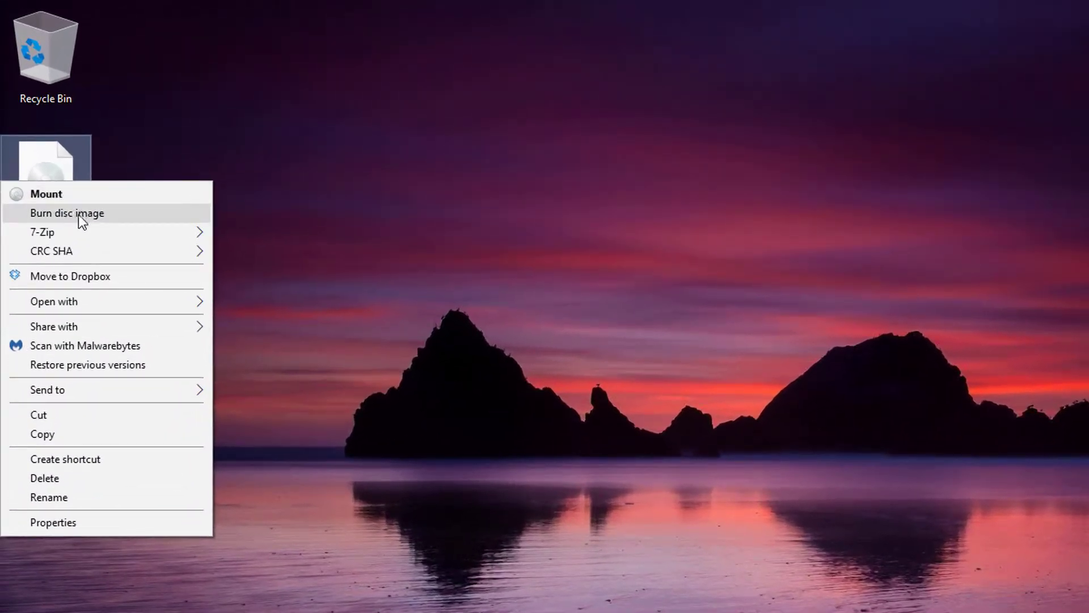
{"action": "left_click", "coordinate": [75, 216]}
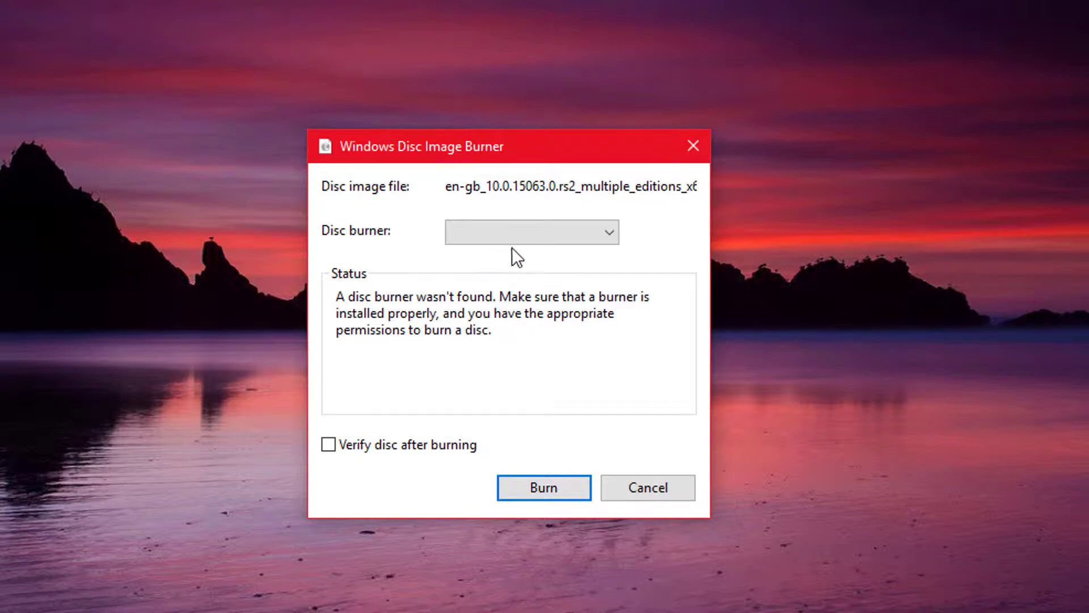
{"action": "left_click", "coordinate": [498, 240]}
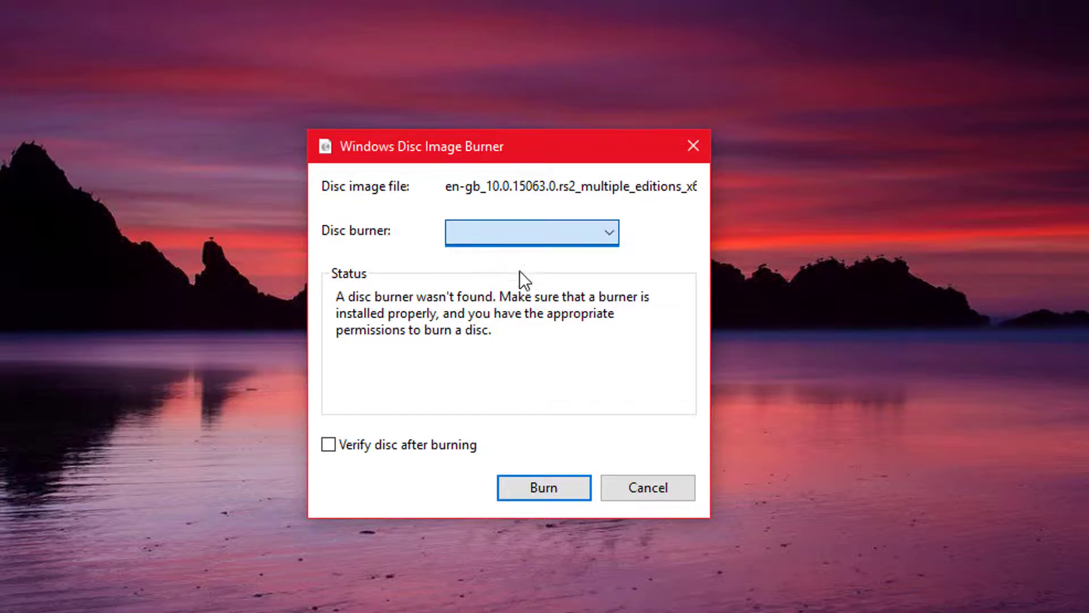
{"action": "left_click", "coordinate": [600, 383]}
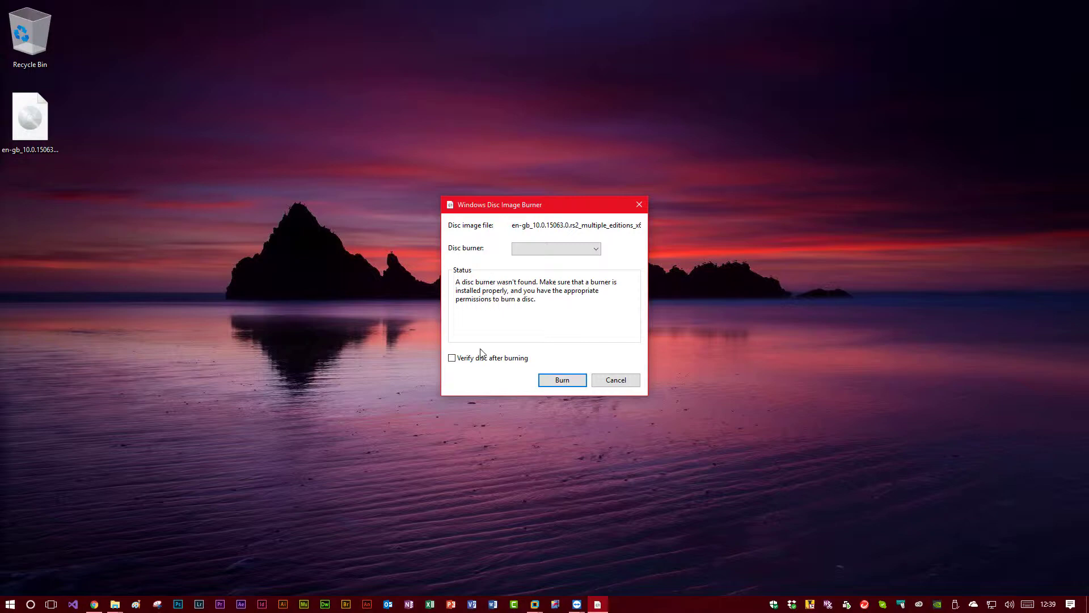
Cancel the Windows Disc Image Burner without burning anything
{"action": "left_click", "coordinate": [616, 380]}
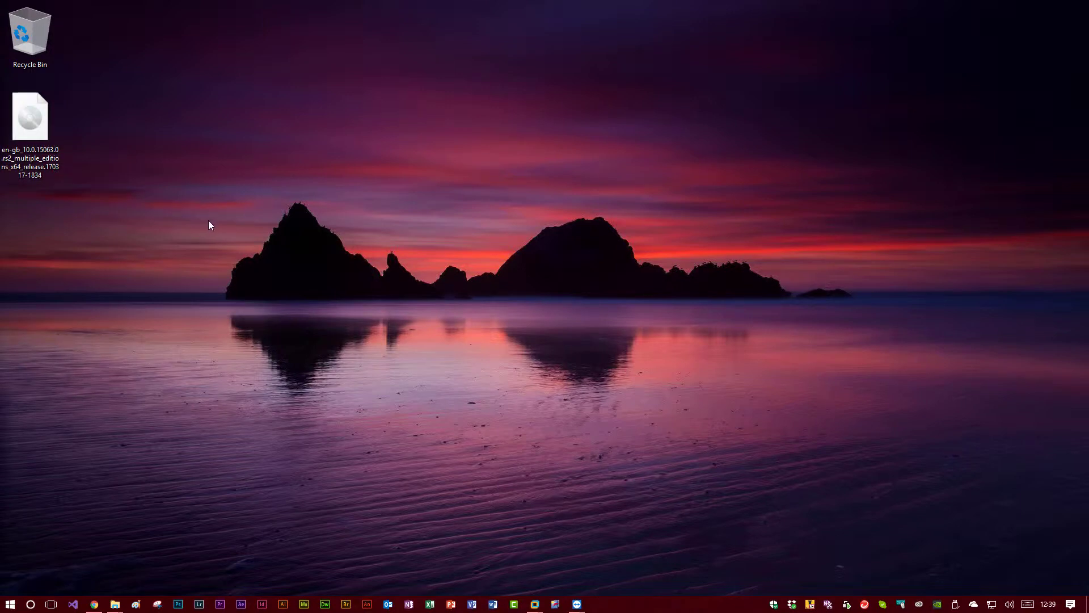
Mount the ISO, look inside its boot folder, then reopen it as DVD Drive (E:) ESD-ISO from This PC
{"action": "double_click", "coordinate": [22, 125]}
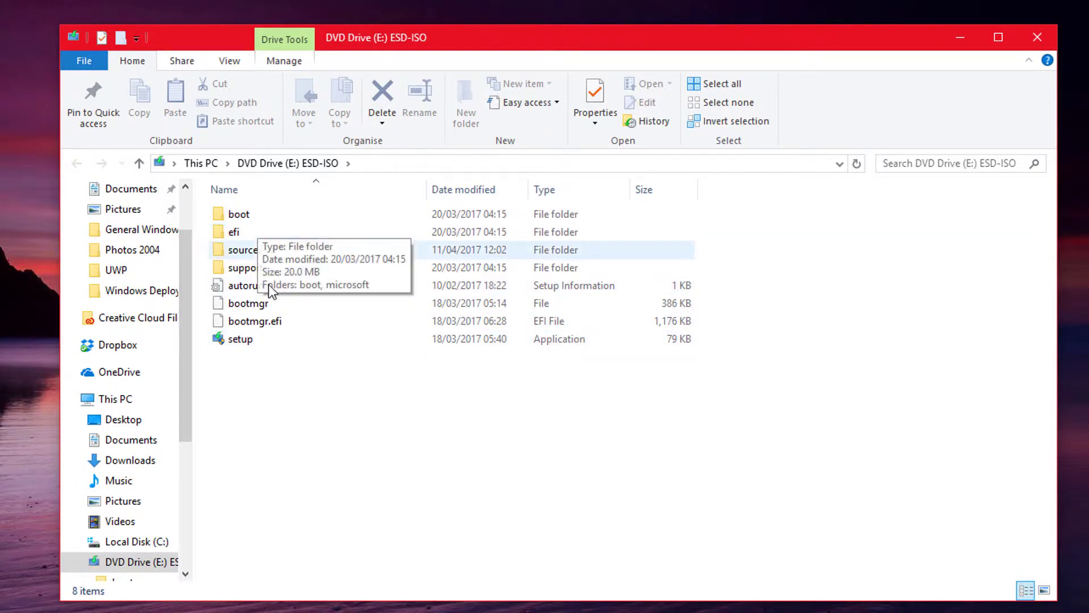
{"action": "double_click", "coordinate": [249, 216]}
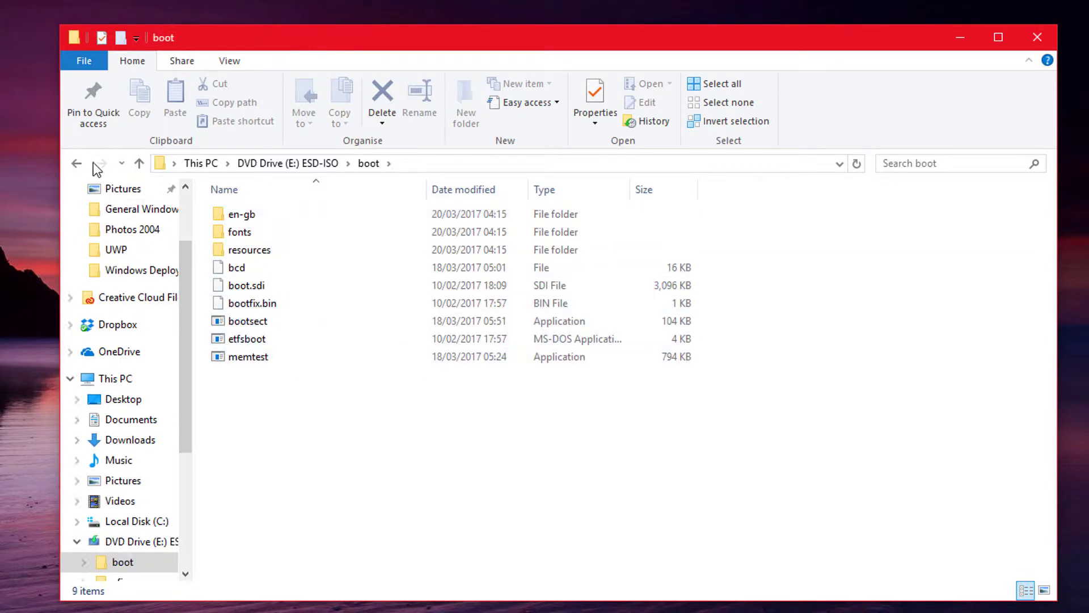
{"action": "left_click", "coordinate": [78, 164]}
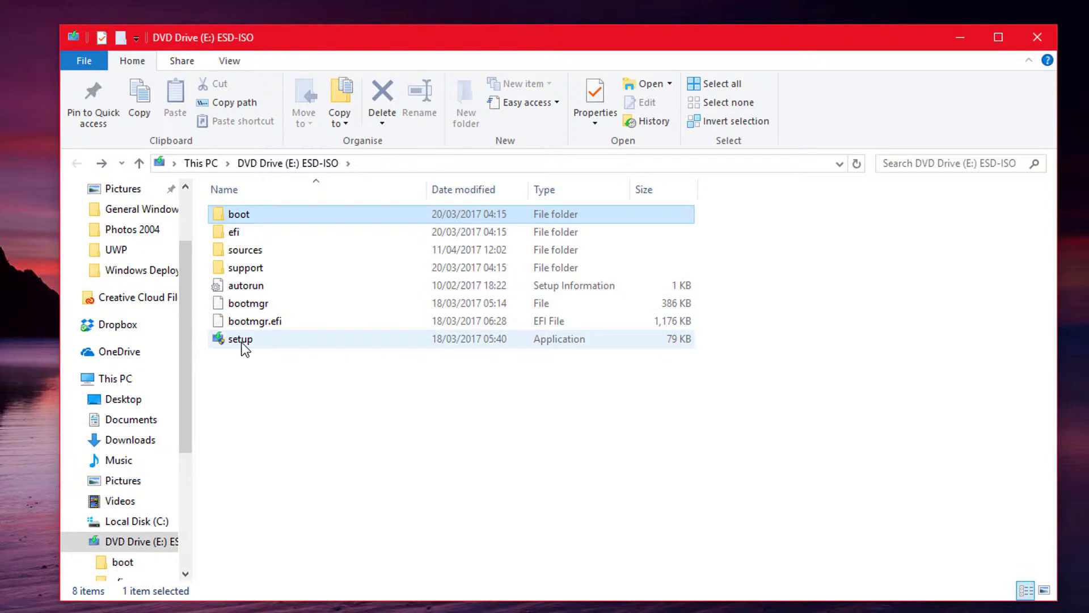
{"action": "left_click", "coordinate": [201, 164]}
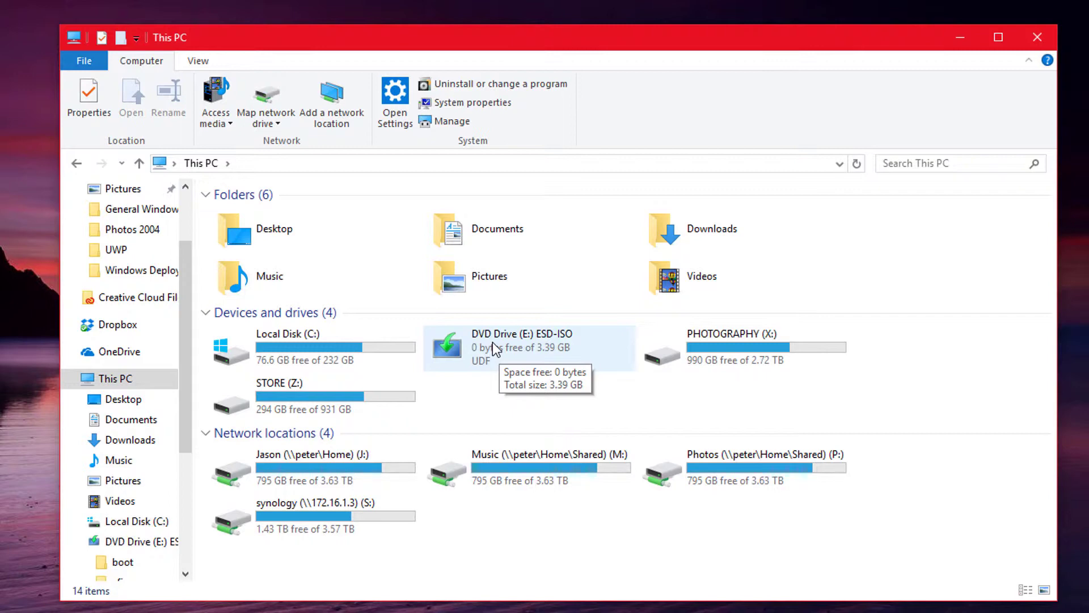
{"action": "double_click", "coordinate": [492, 342]}
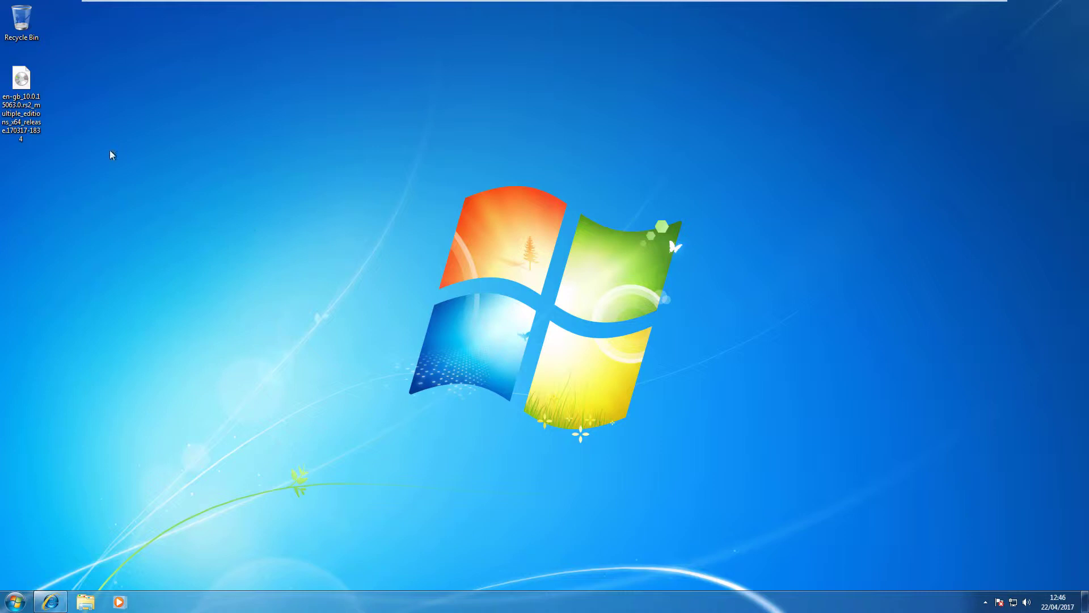
{"action": "double_click", "coordinate": [23, 94]}
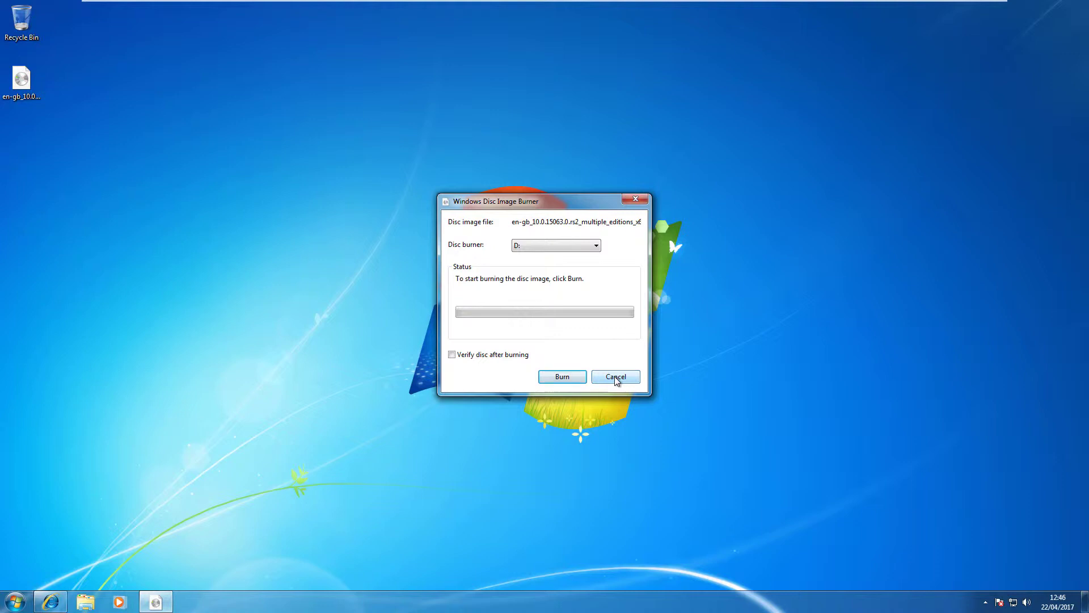
{"action": "left_click", "coordinate": [616, 378]}
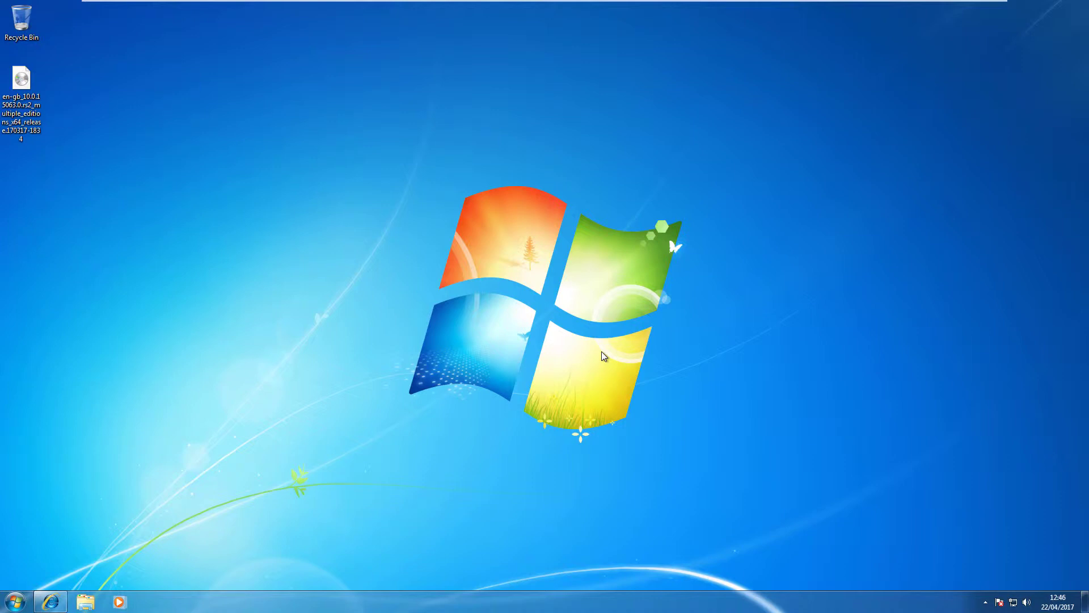
{"action": "left_click", "coordinate": [50, 601]}
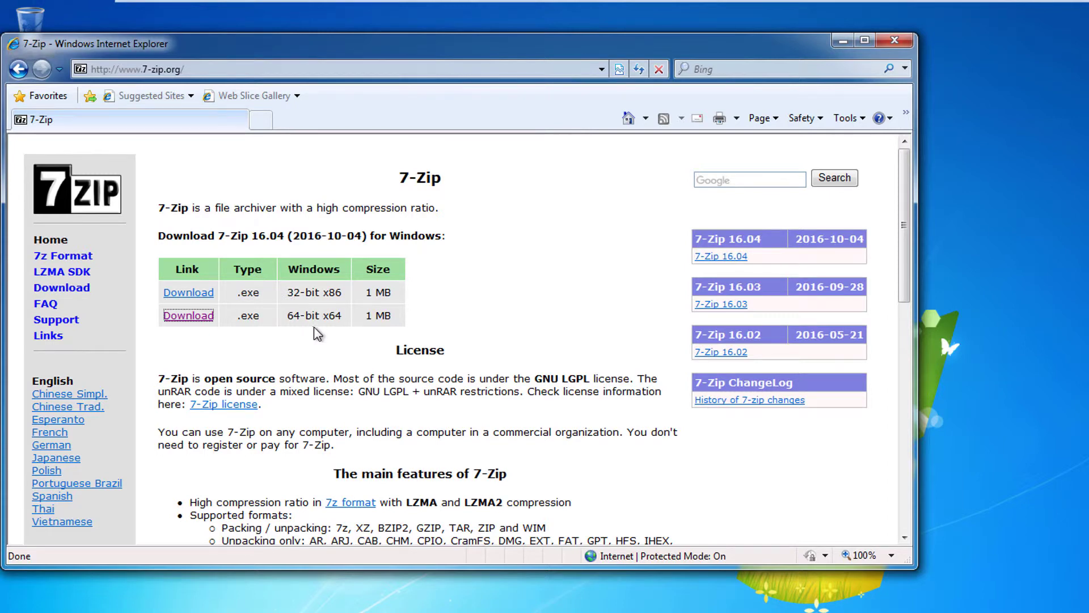
{"action": "left_click", "coordinate": [843, 41]}
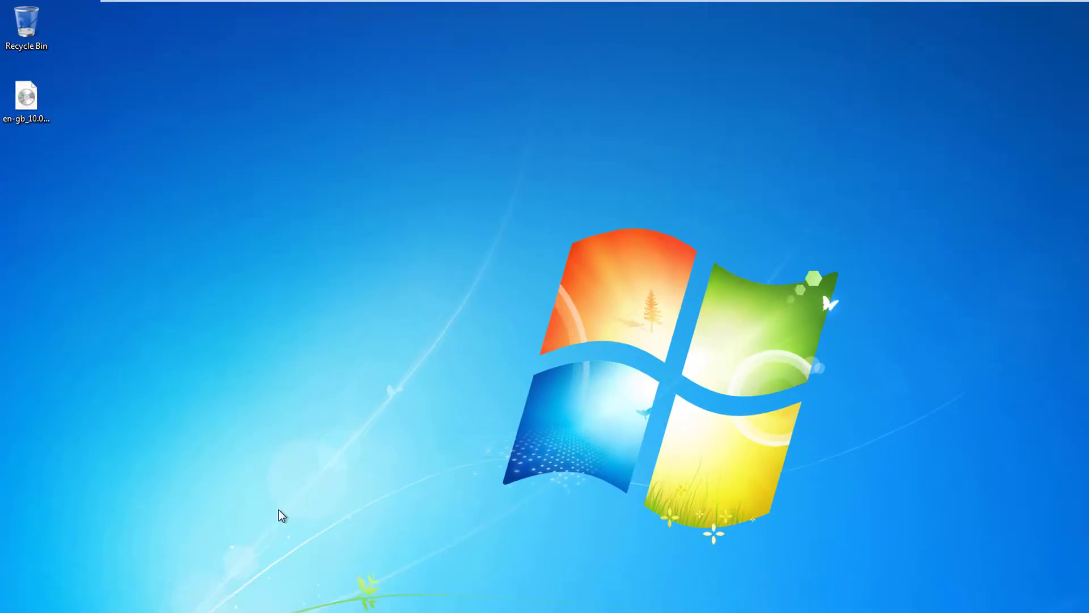
Run the 7z1604-x64 installer from Documents and install 7-Zip into C:\Program Files\7-Zip
{"action": "left_click", "coordinate": [16, 601]}
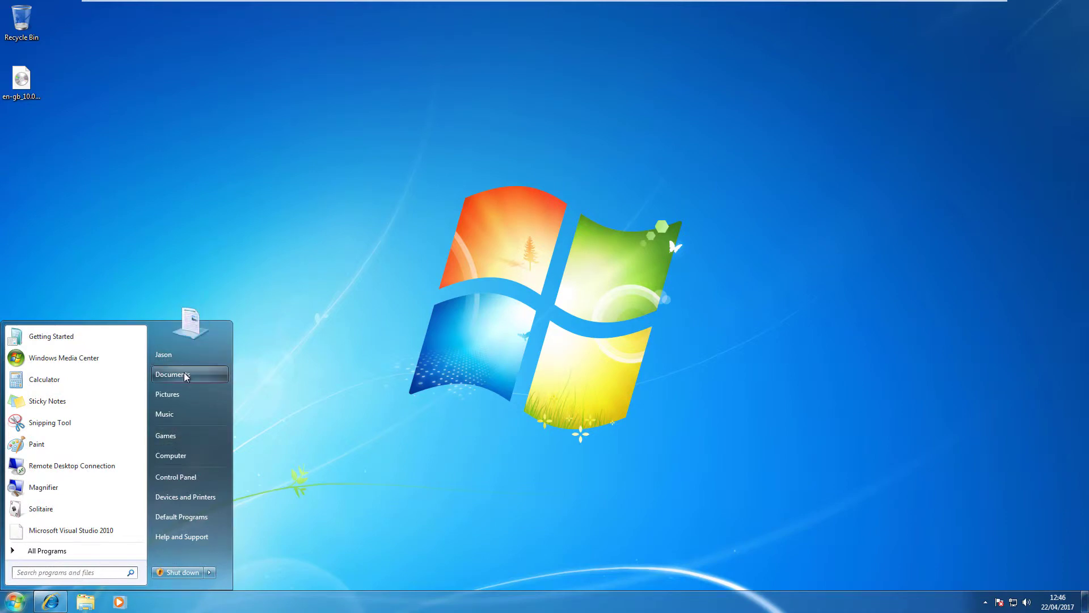
{"action": "left_click", "coordinate": [274, 350]}
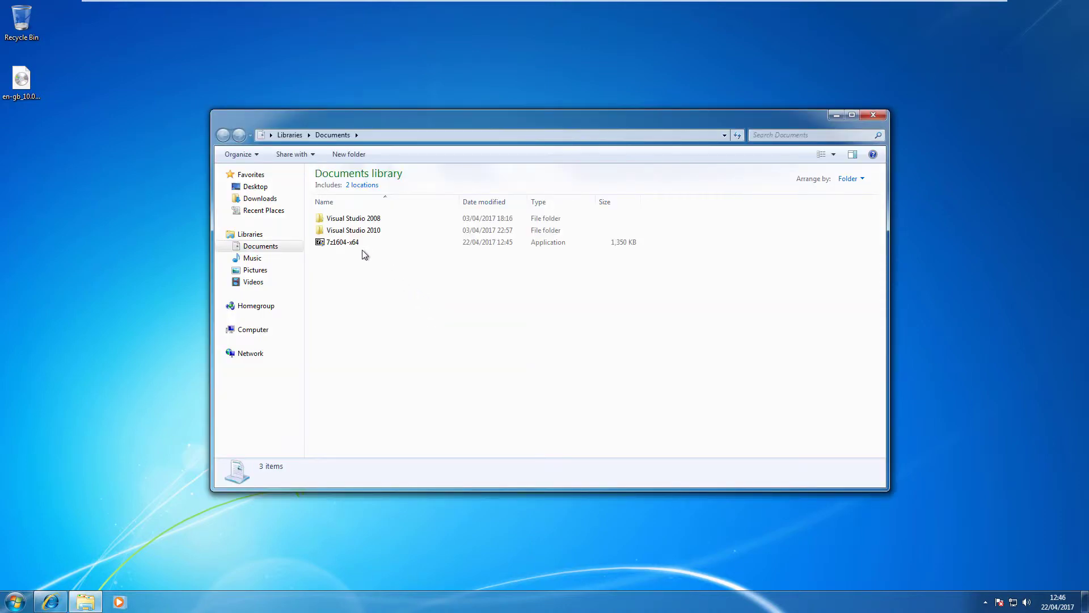
{"action": "left_click", "coordinate": [355, 243]}
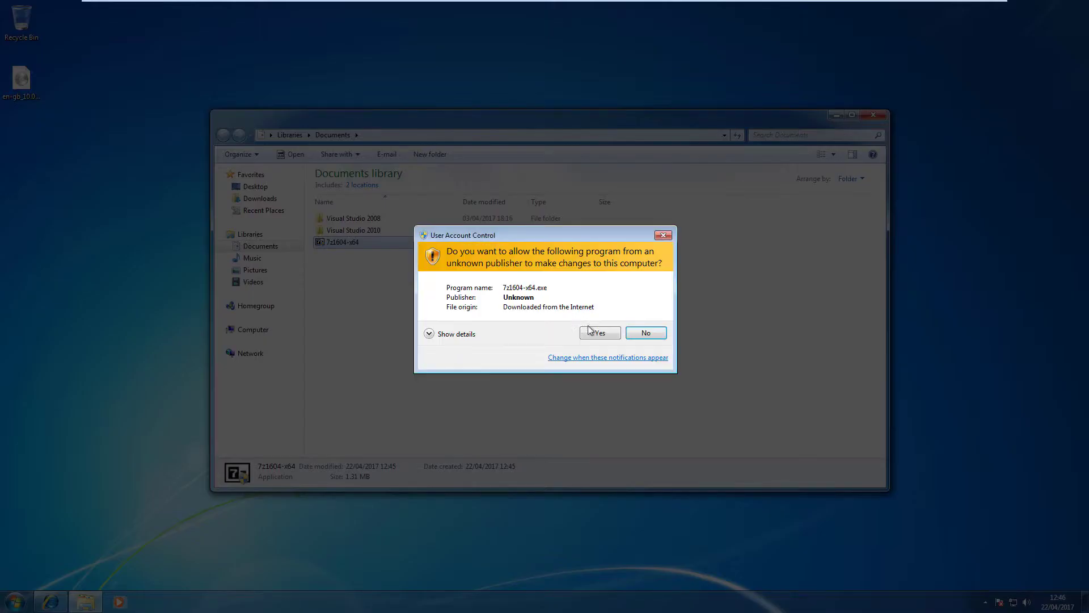
{"action": "left_click", "coordinate": [594, 333]}
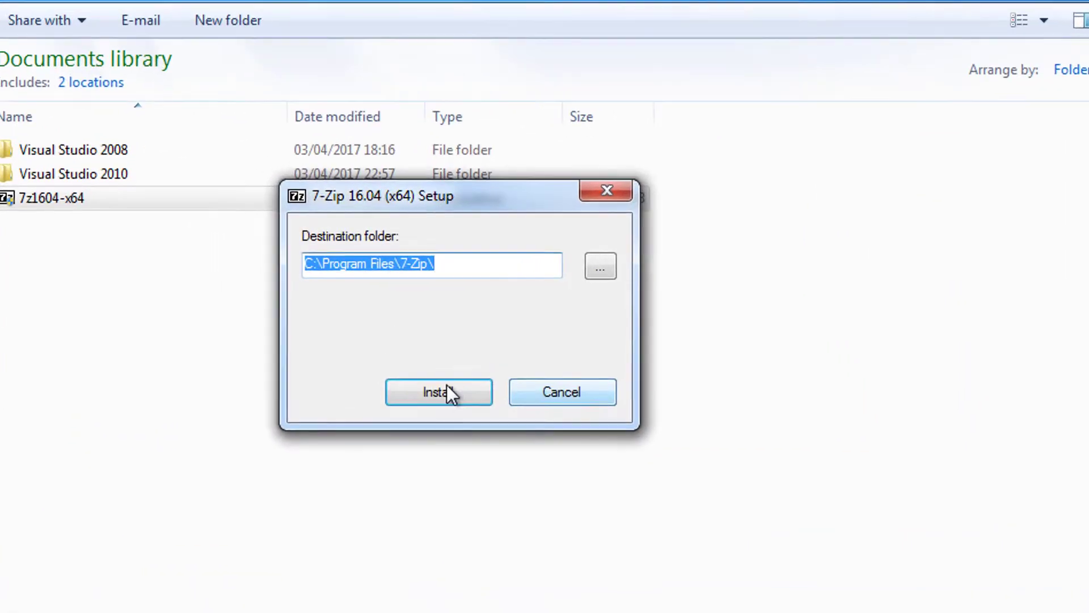
{"action": "left_click", "coordinate": [446, 387]}
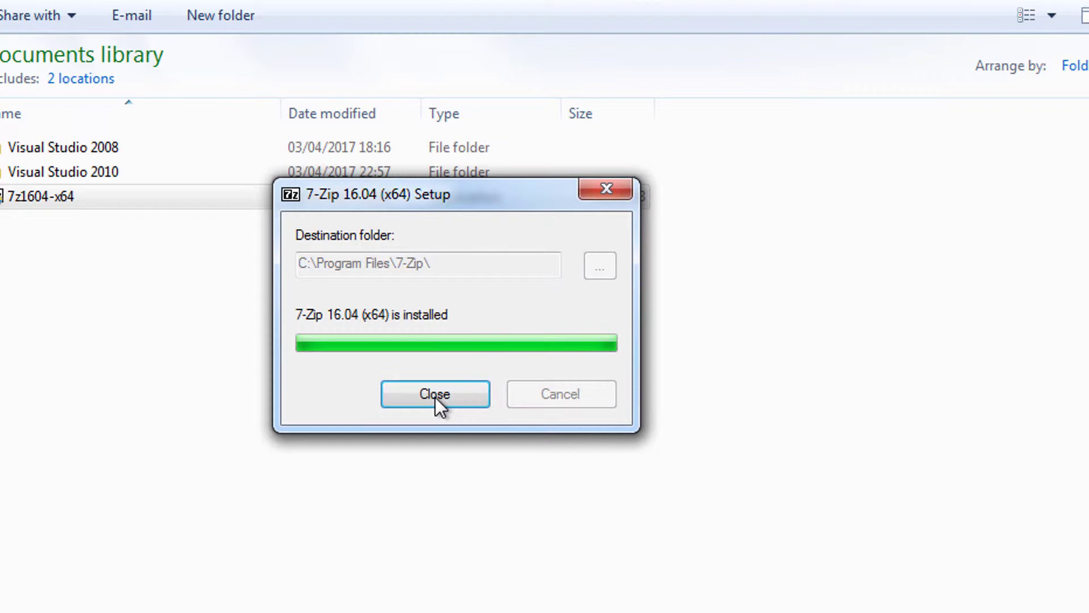
{"action": "left_click", "coordinate": [434, 397]}
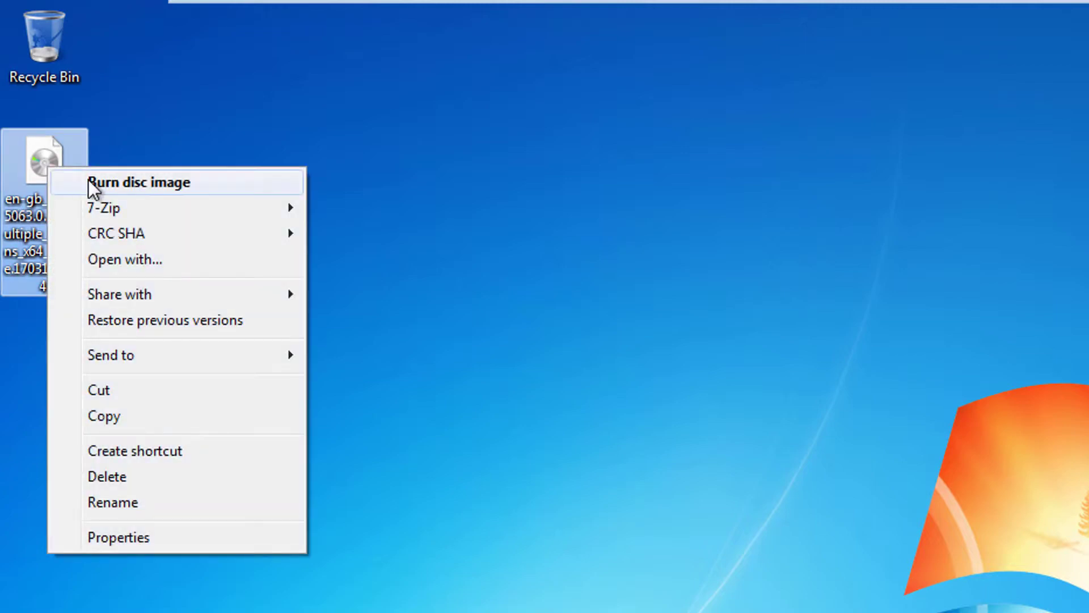
Use 7-Zip's Extract files... on the ISO, keeping the Desktop destination path
{"action": "mouse_move", "coordinate": [121, 211]}
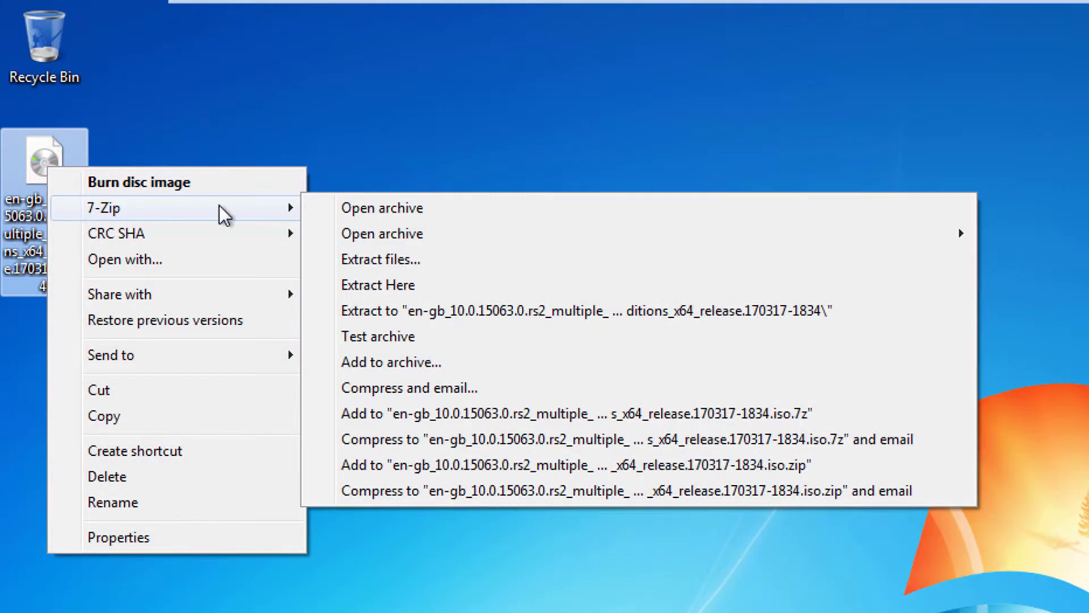
{"action": "left_click", "coordinate": [377, 260]}
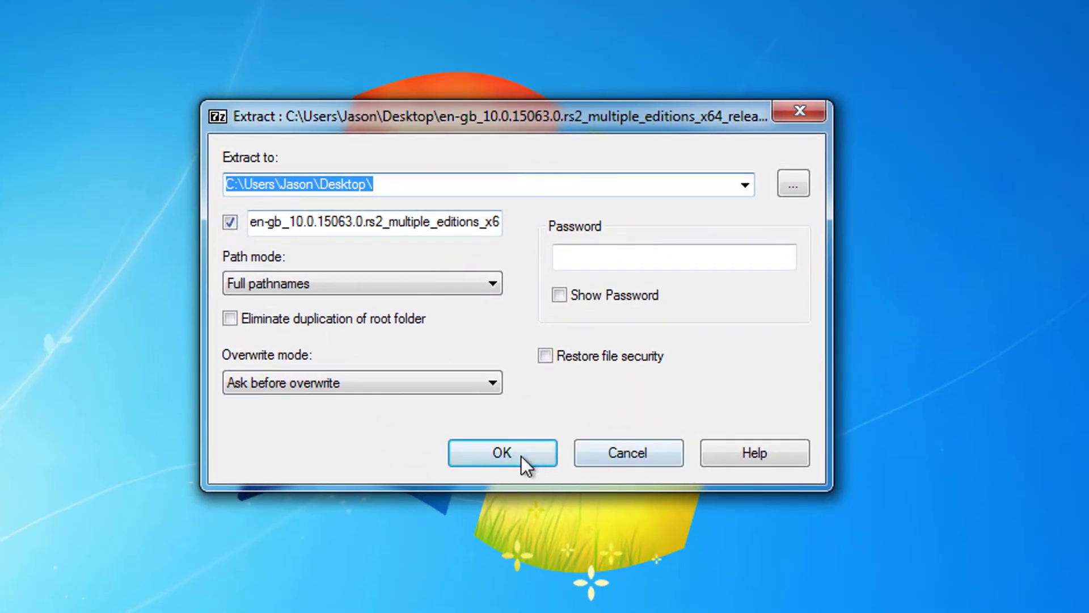
{"action": "left_click", "coordinate": [519, 454]}
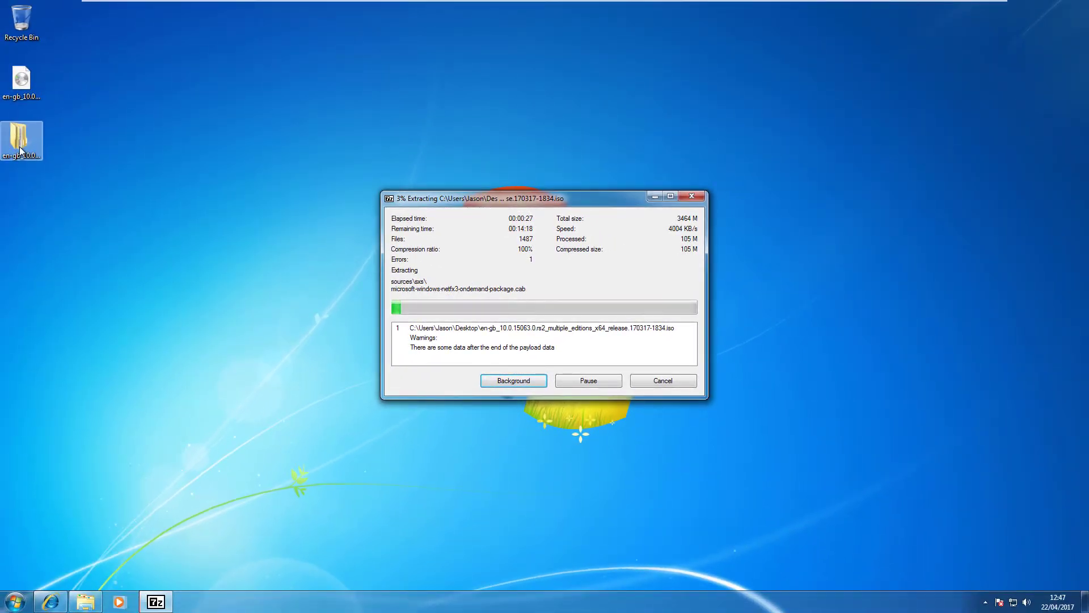
Open the extracted folder to confirm boot, efi and sources, then minimize it
{"action": "double_click", "coordinate": [20, 148]}
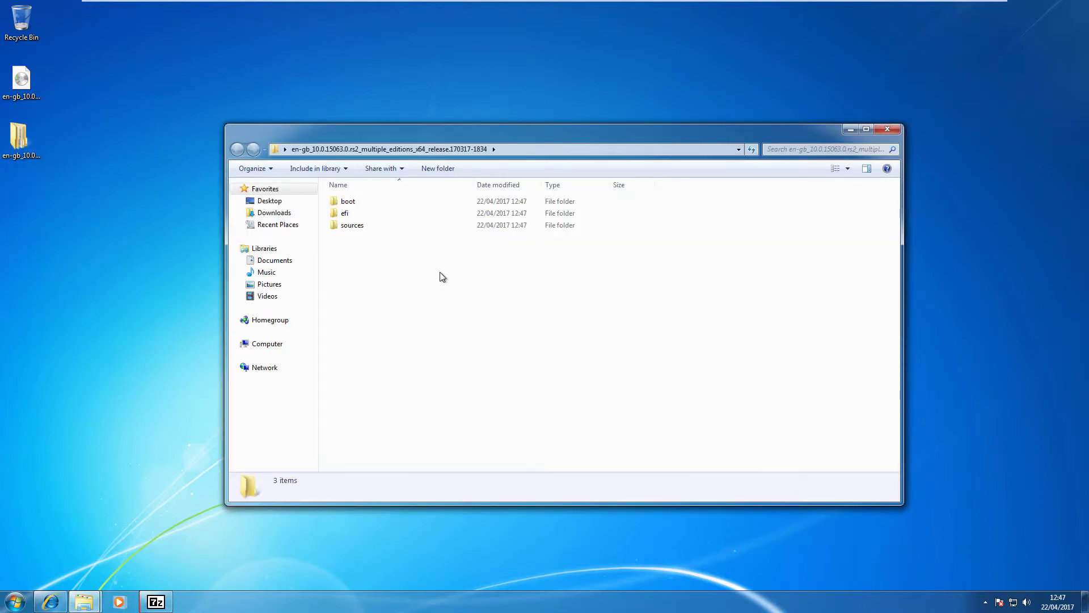
{"action": "left_click", "coordinate": [850, 130]}
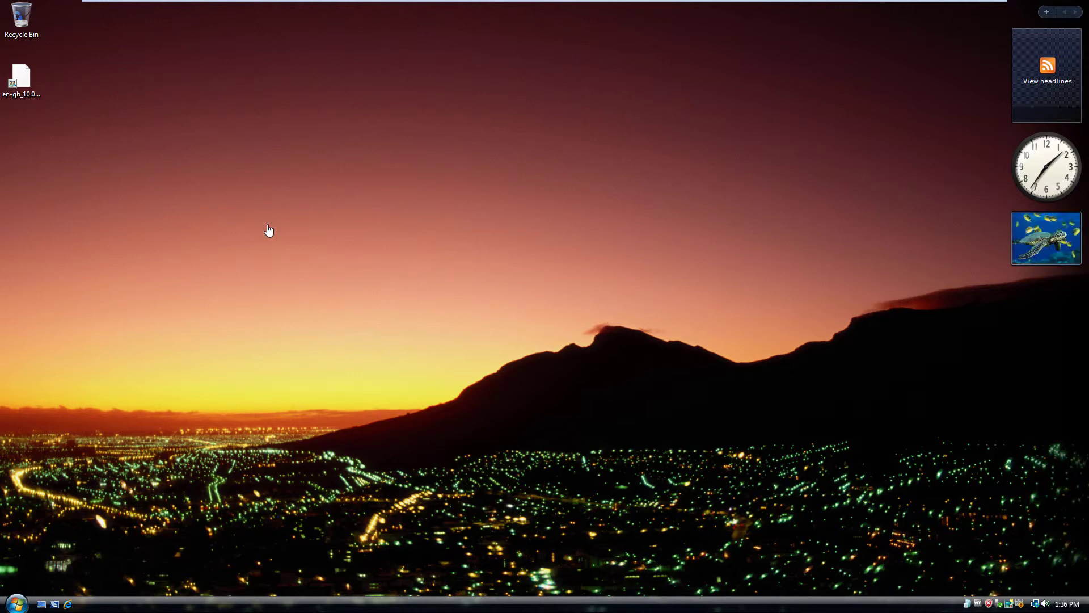
Open the ISO file's Properties and start changing which program opens it
{"action": "left_click", "coordinate": [21, 79]}
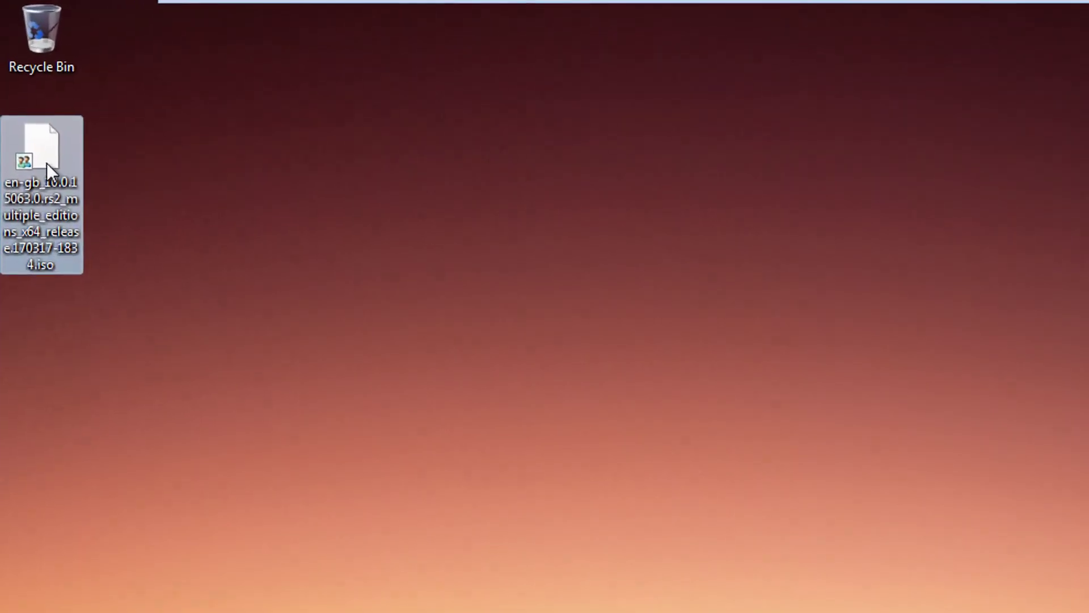
{"action": "mouse_move", "coordinate": [24, 92]}
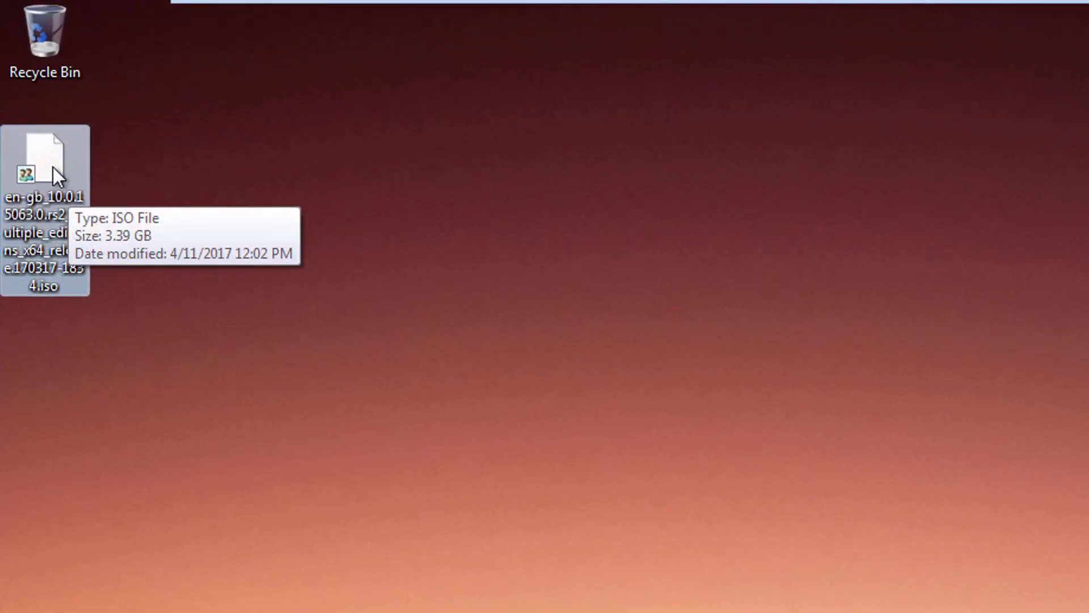
{"action": "right_click", "coordinate": [52, 167]}
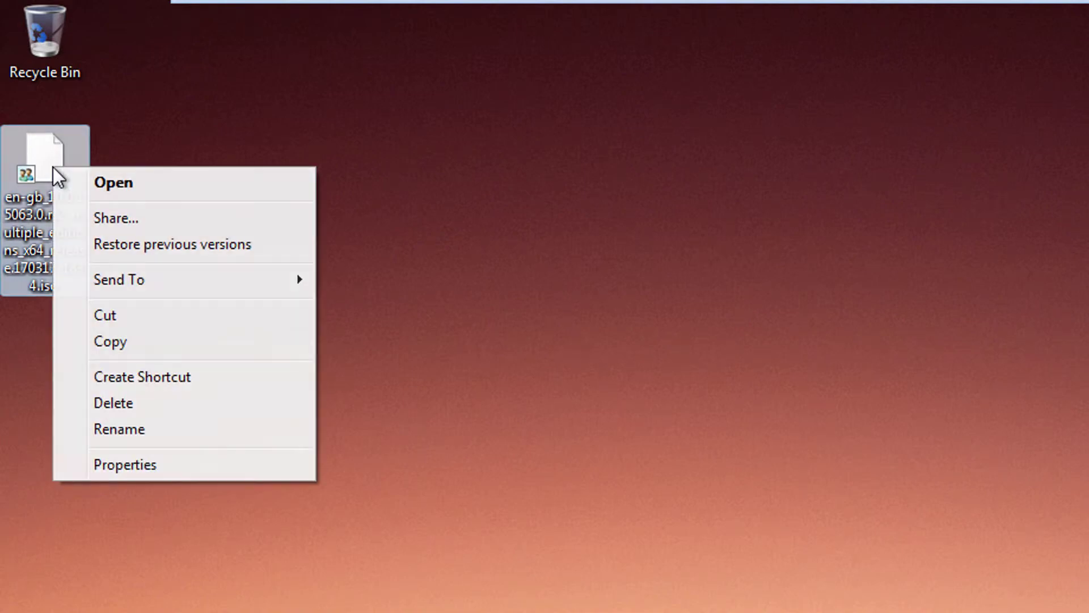
{"action": "left_click", "coordinate": [136, 464]}
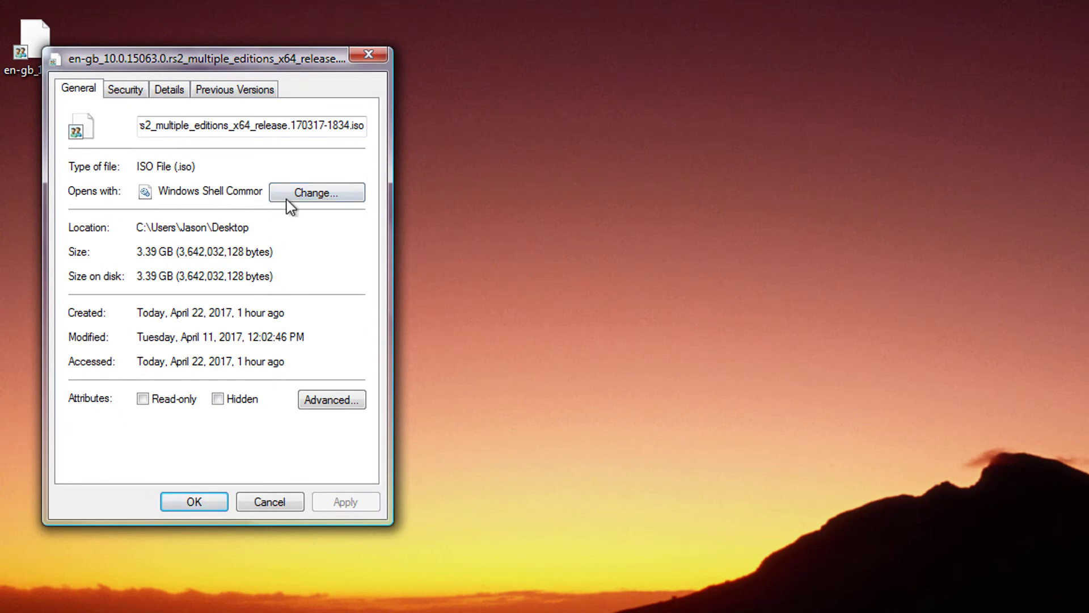
{"action": "left_click", "coordinate": [304, 196]}
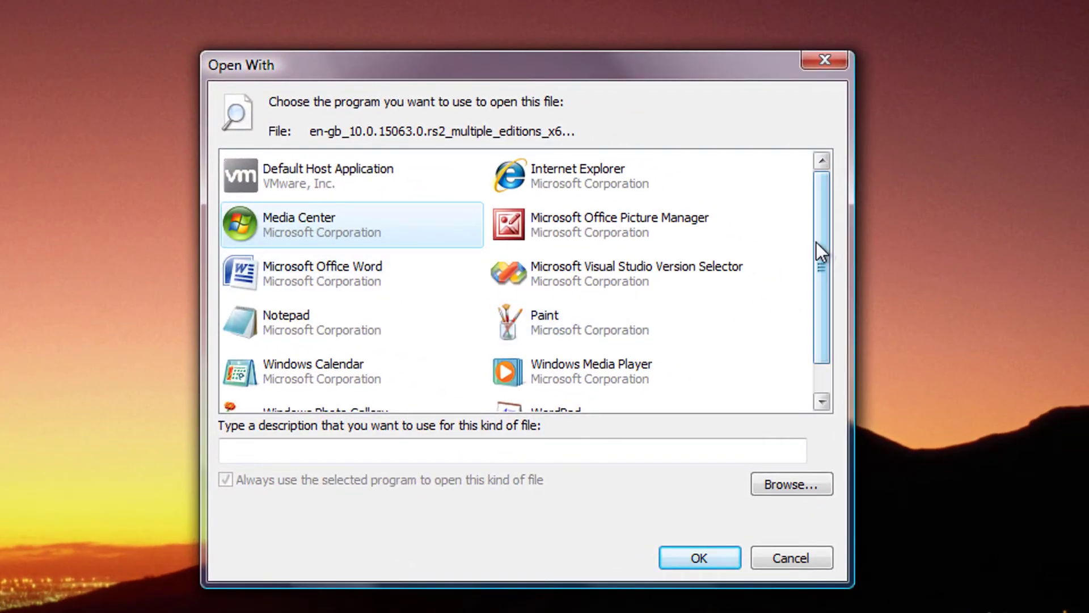
Browse to Program Files (x86)\CDBurnerXP\cdbxpp and set it as the ISO program
{"action": "left_click_drag", "start_coordinate": [817, 250], "coordinate": [811, 213]}
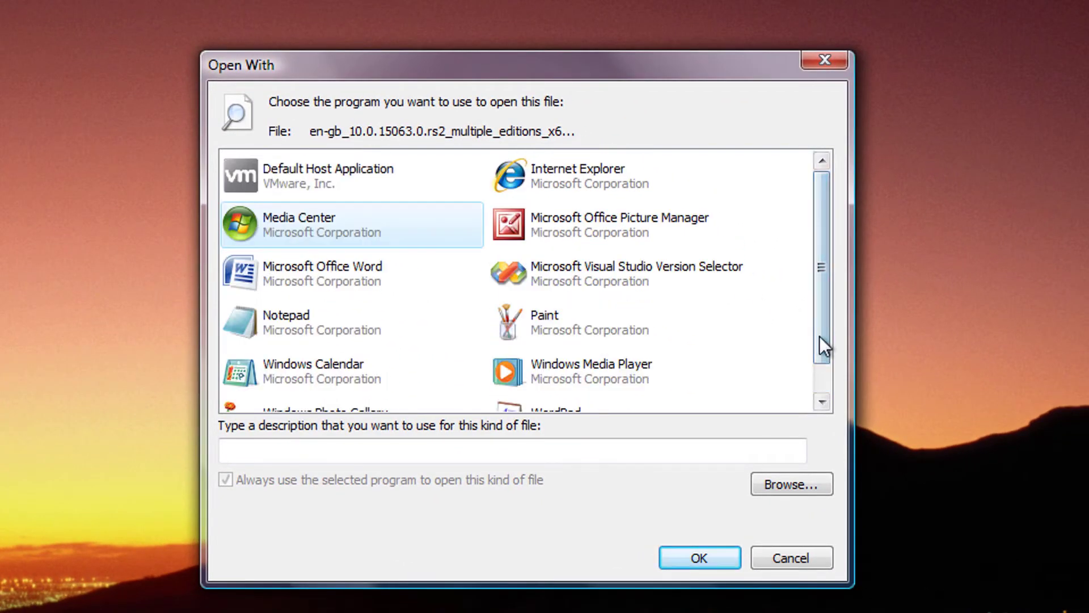
{"action": "left_click", "coordinate": [793, 485]}
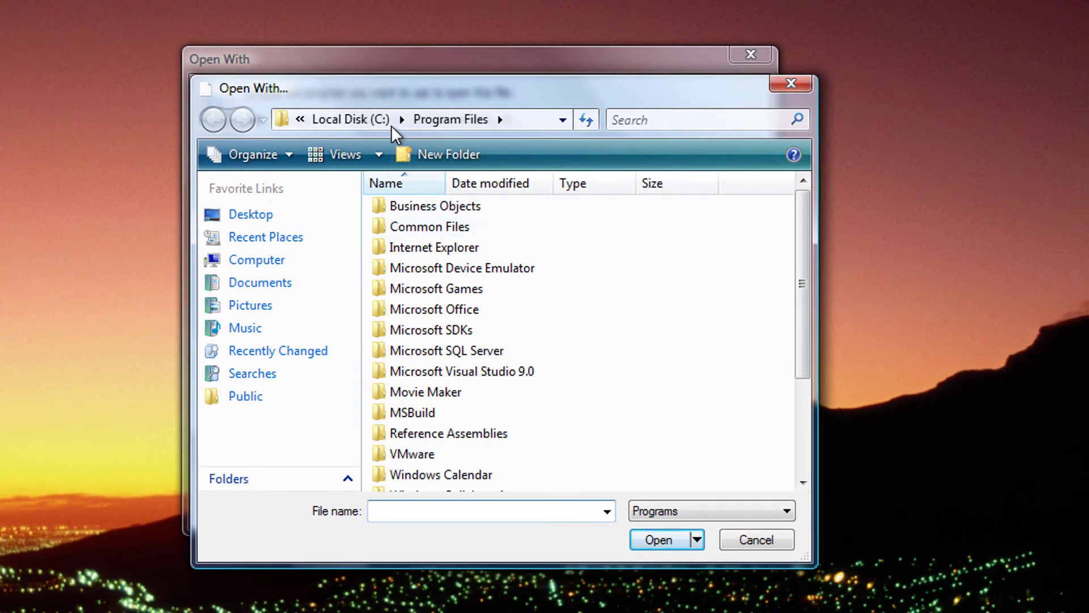
{"action": "left_click", "coordinate": [357, 118]}
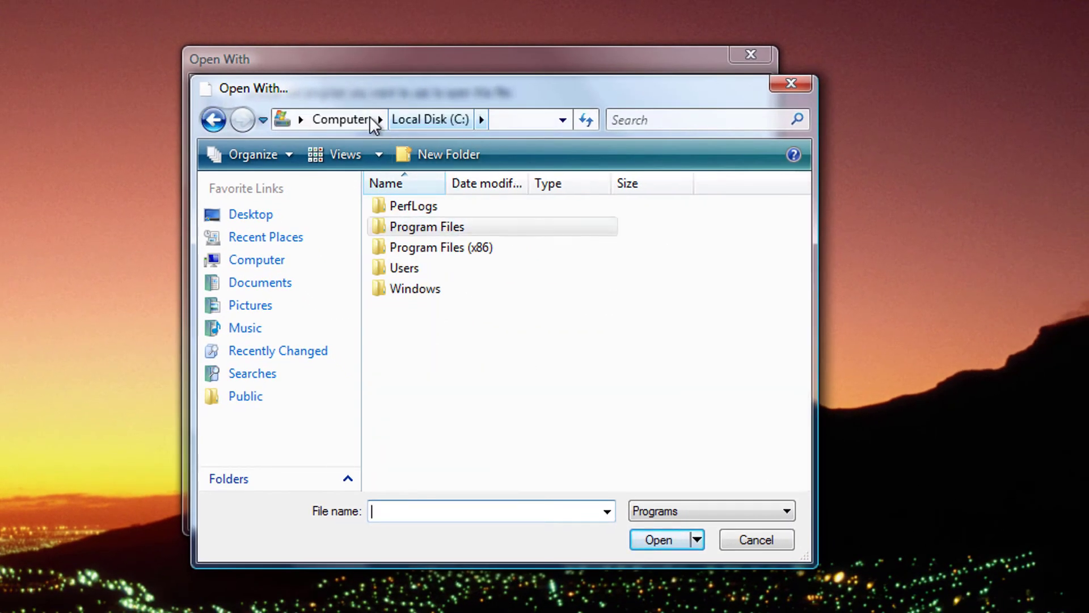
{"action": "double_click", "coordinate": [438, 246]}
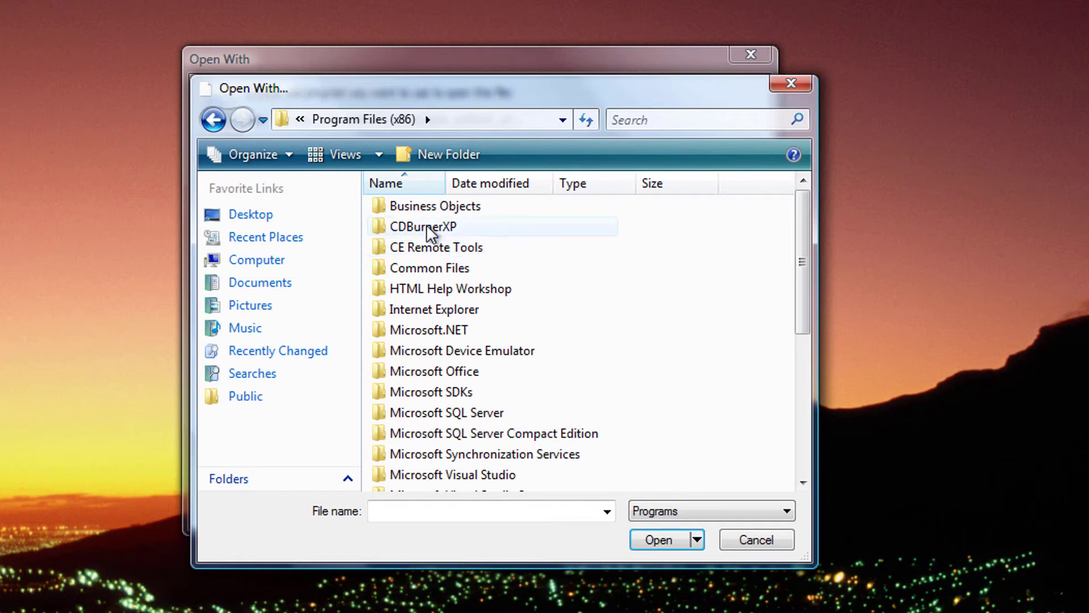
{"action": "double_click", "coordinate": [426, 225]}
{"action": "scroll", "coordinate": [731, 383], "scroll_direction": "down", "scroll_amount": 5}
{"action": "scroll", "coordinate": [727, 374], "scroll_direction": "down", "scroll_amount": 5}
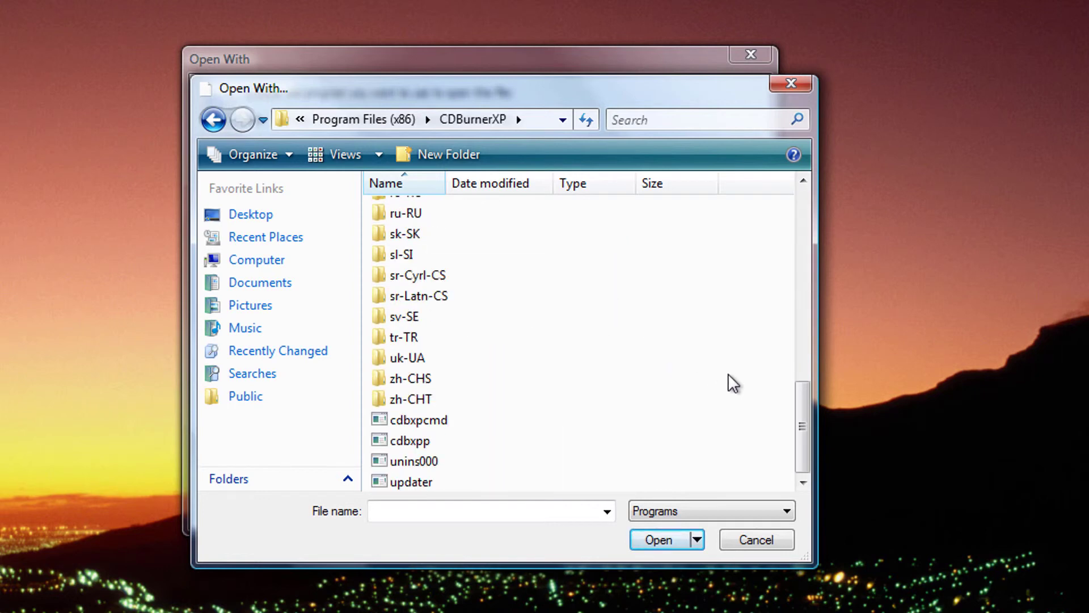
{"action": "left_click", "coordinate": [411, 441]}
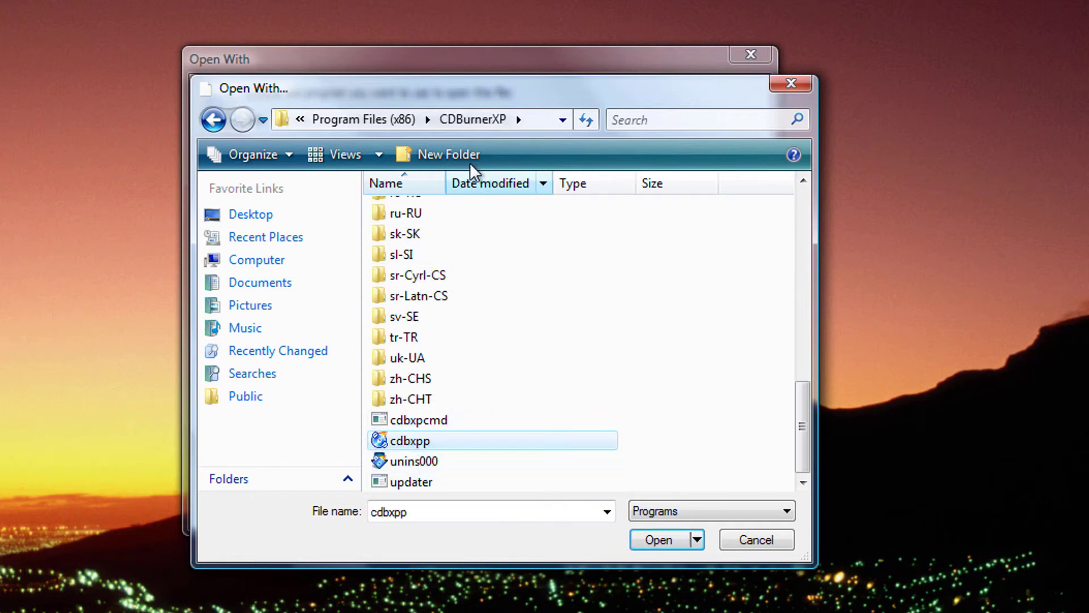
{"action": "left_click", "coordinate": [683, 540]}
{"action": "left_click", "coordinate": [635, 492]}
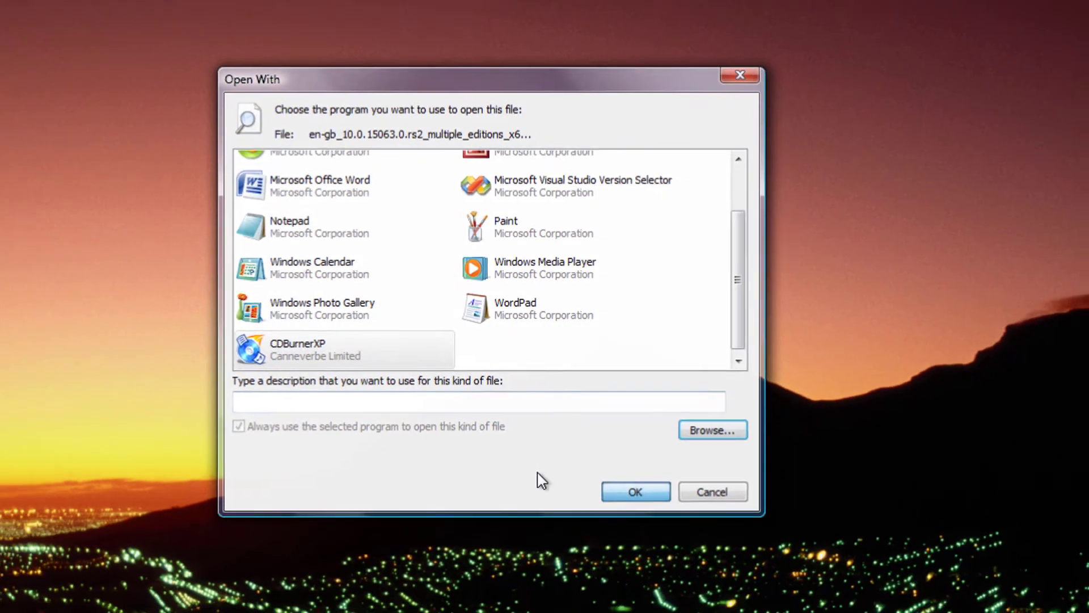
Close the ISO Properties with OK and keep English as CDBurnerXP's language
{"action": "left_click", "coordinate": [114, 355]}
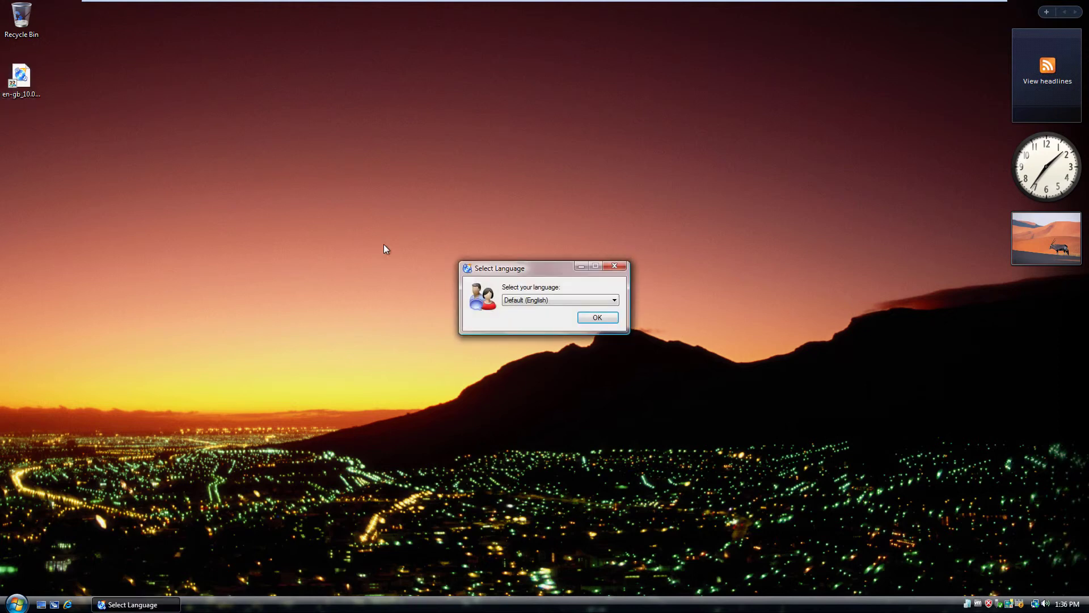
{"action": "left_click", "coordinate": [600, 318]}
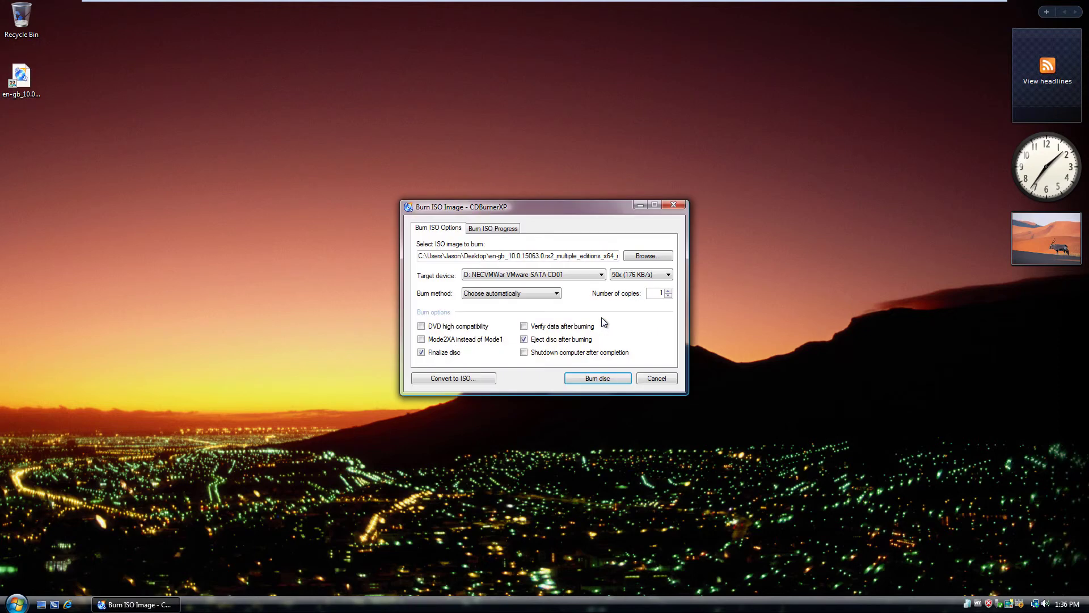